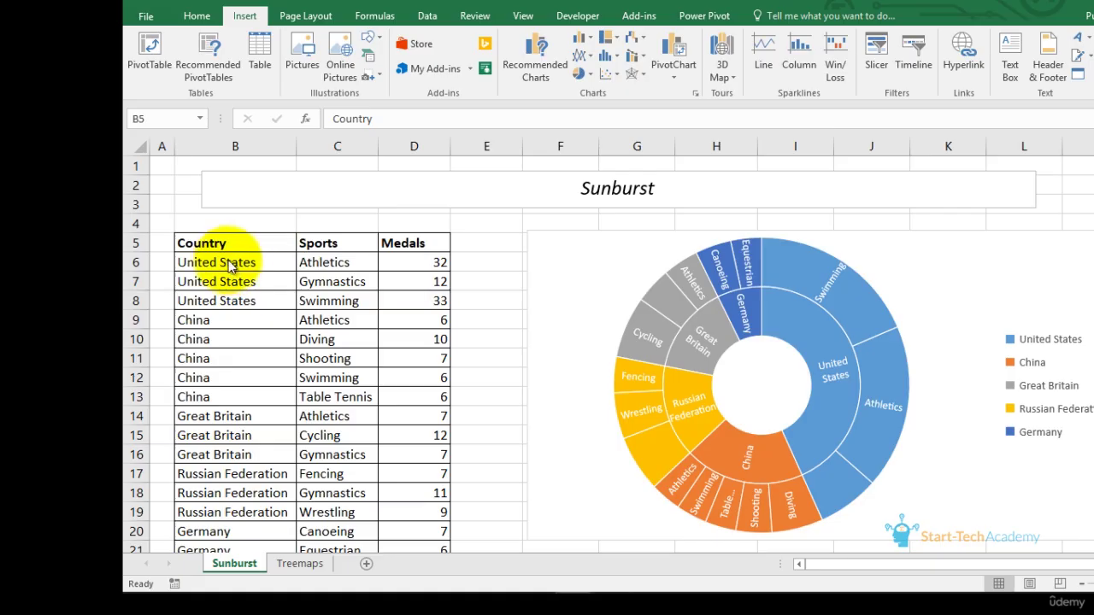
- Examine how the source table lists each country's sports and medals for the sunburst chart
left_click(243, 263)
left_click_drag(245, 263, 245, 299)
left_click(389, 267)
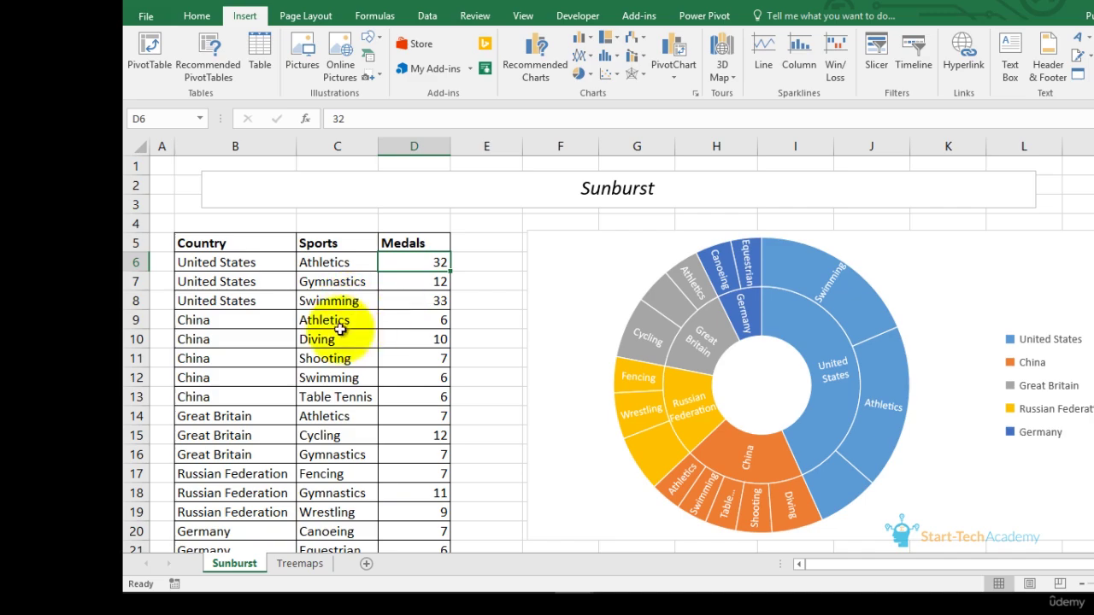
scroll(341, 329, "down", 1)
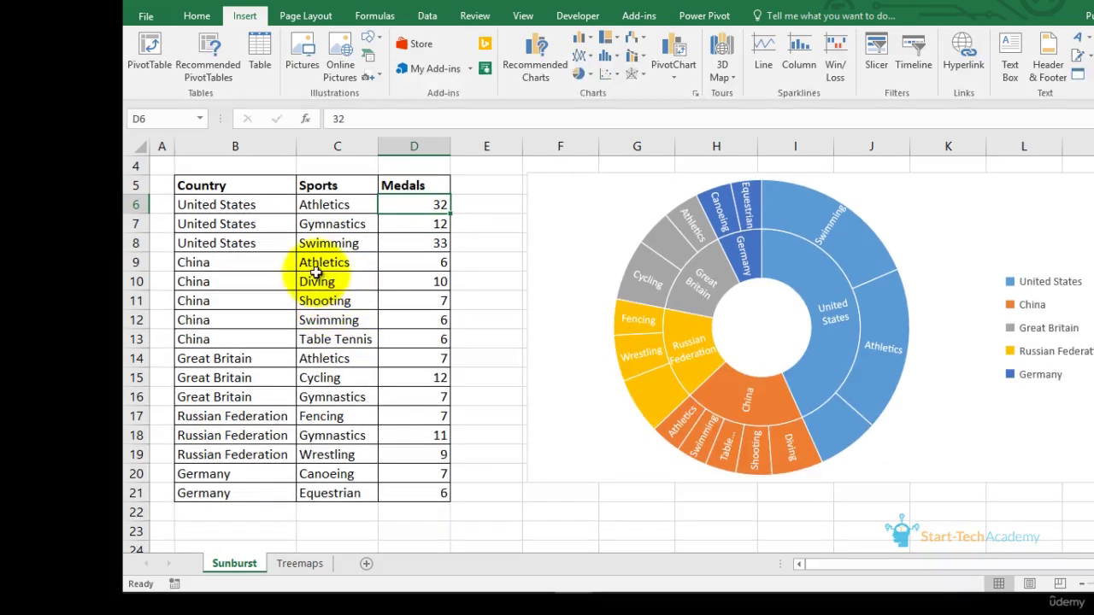
left_click_drag(318, 265, 318, 455)
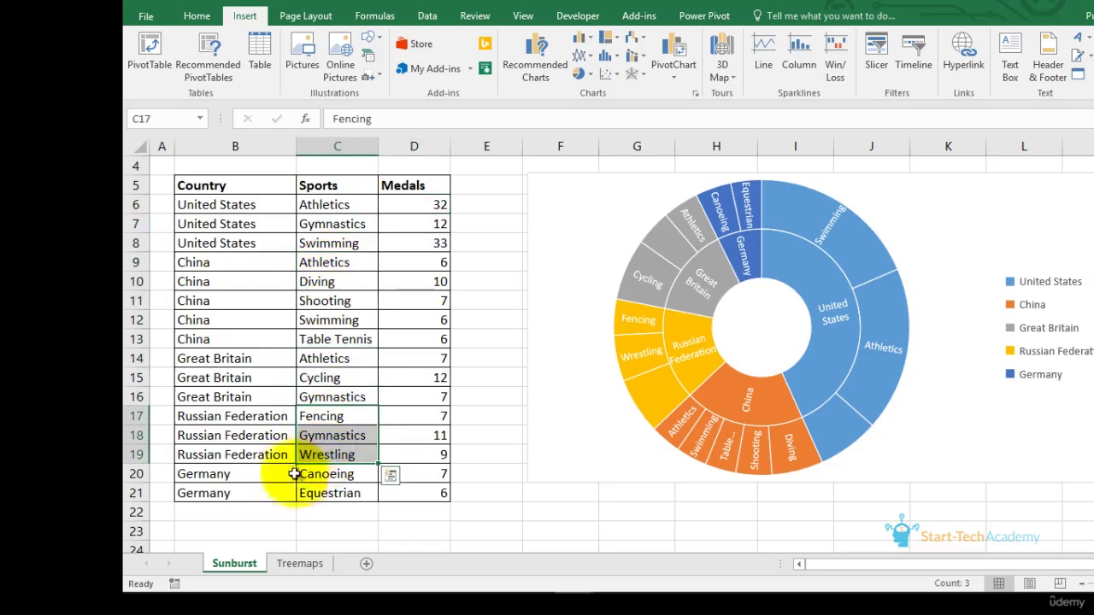
left_click(295, 474)
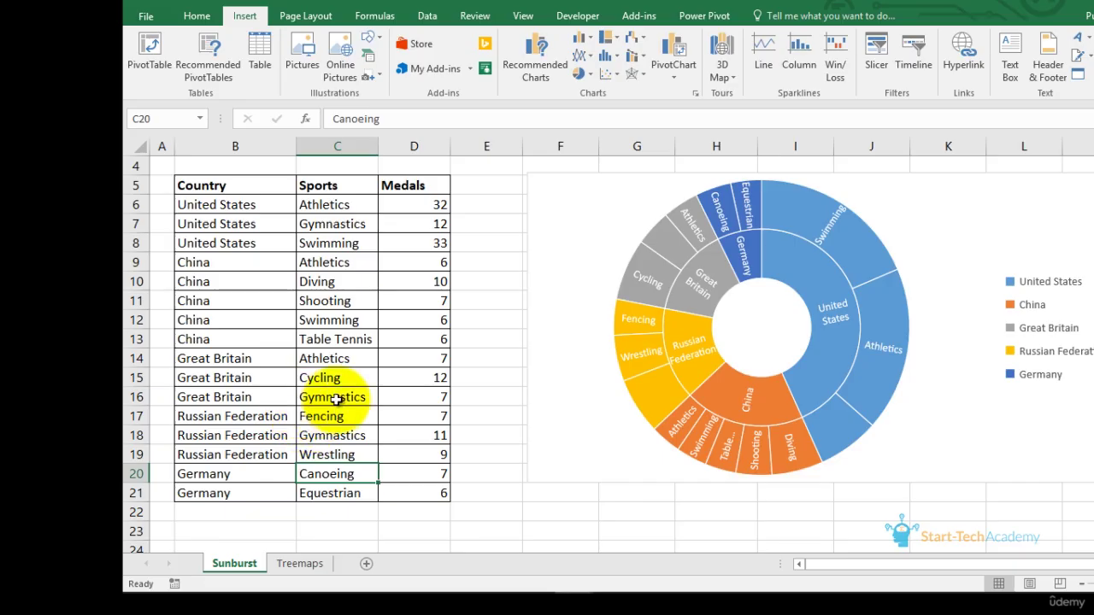
scroll(336, 399, "up", 1)
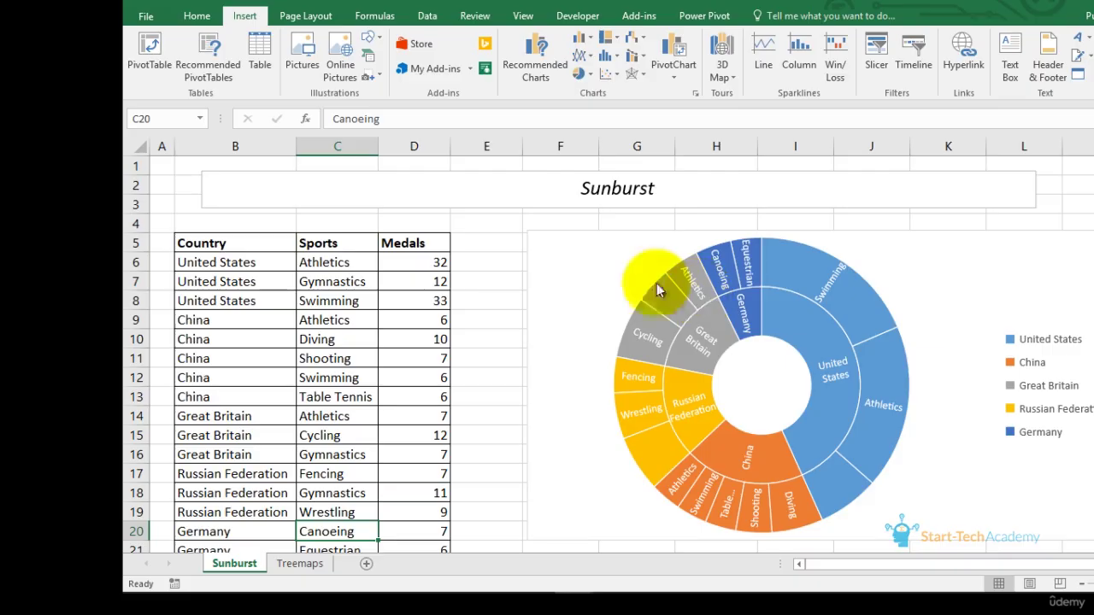
- Delete the existing sunburst chart from the Sunburst sheet
left_click(985, 248)
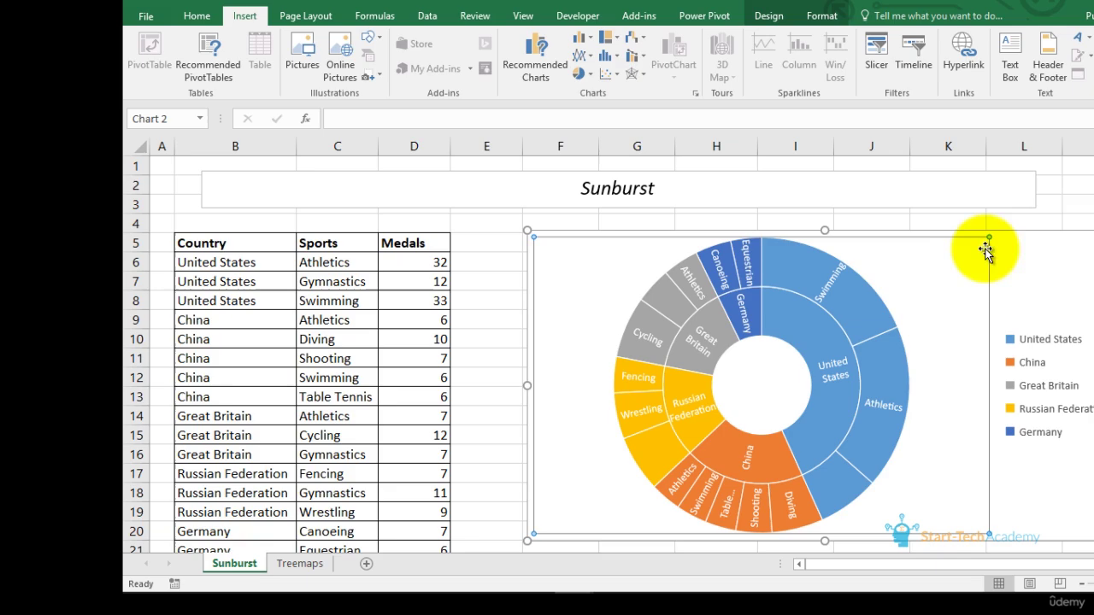
left_click(1056, 236)
key("Delete")
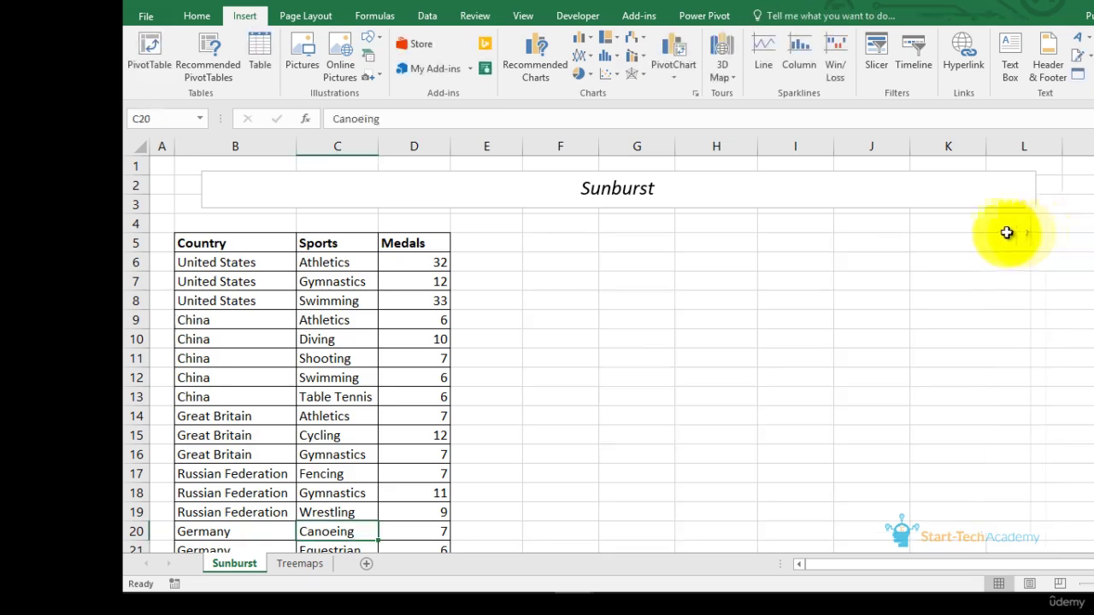
- Insert a sunburst chart from the Country, Sports and Medals table in B5:D21
left_click(234, 243)
key("ctrl+shift+Right")
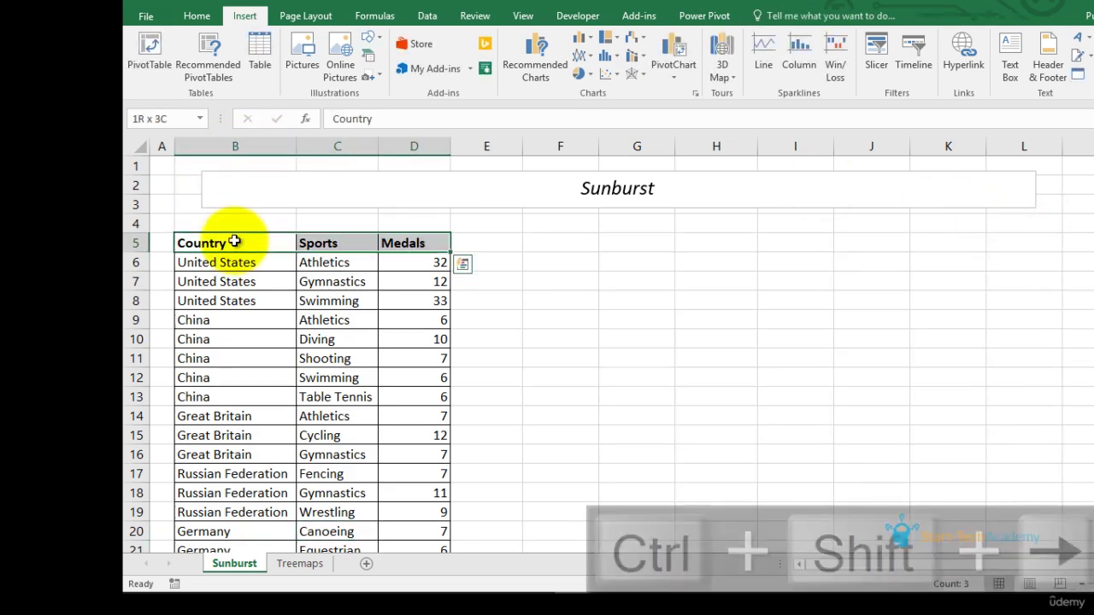
key("ctrl+shift+Down")
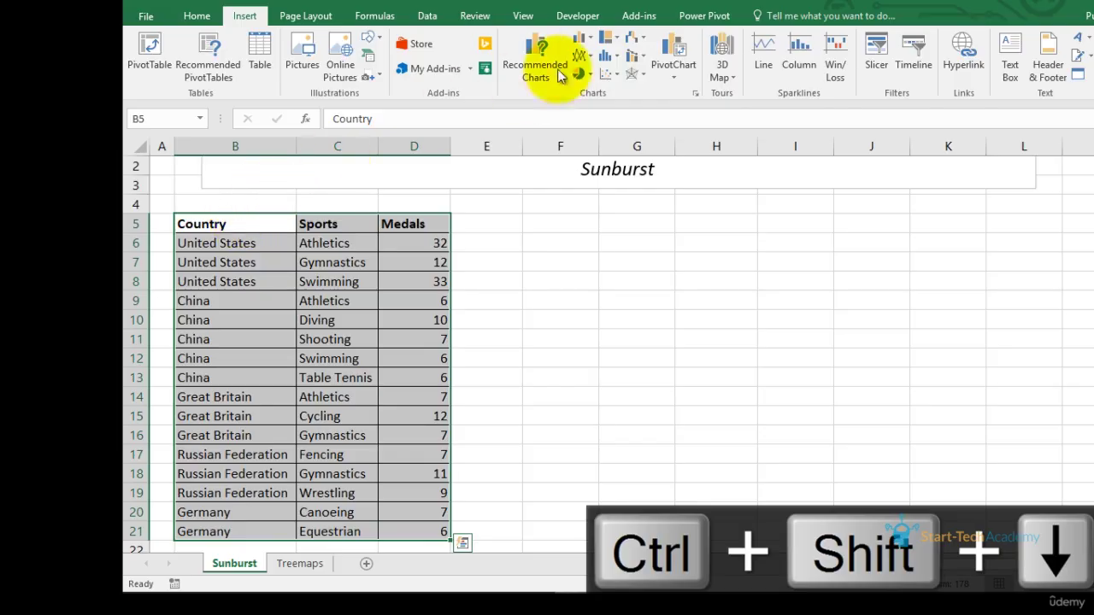
left_click(617, 39)
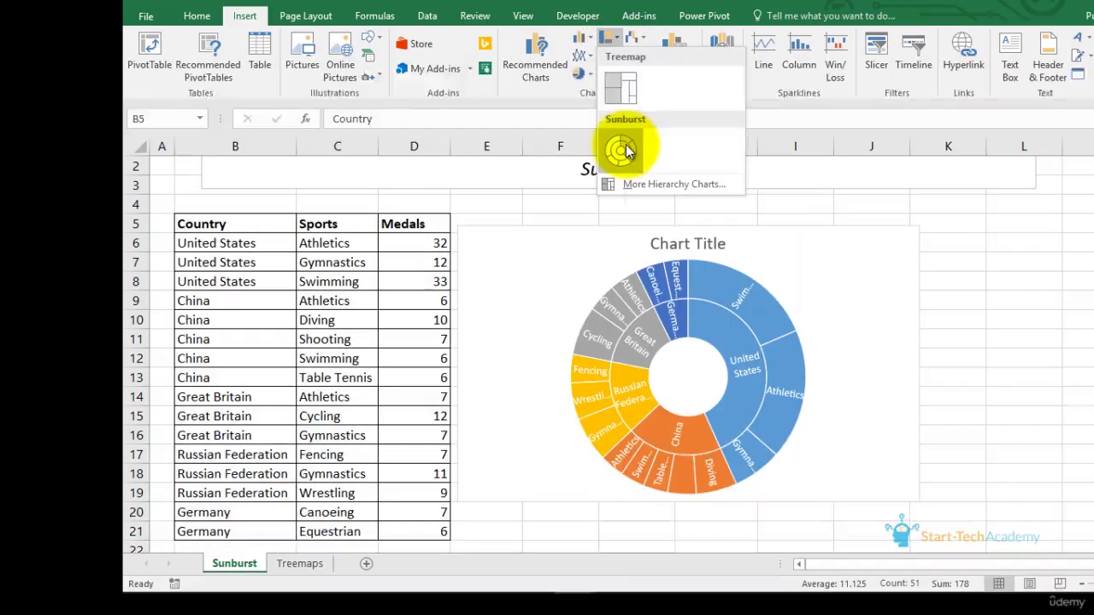
left_click(620, 150)
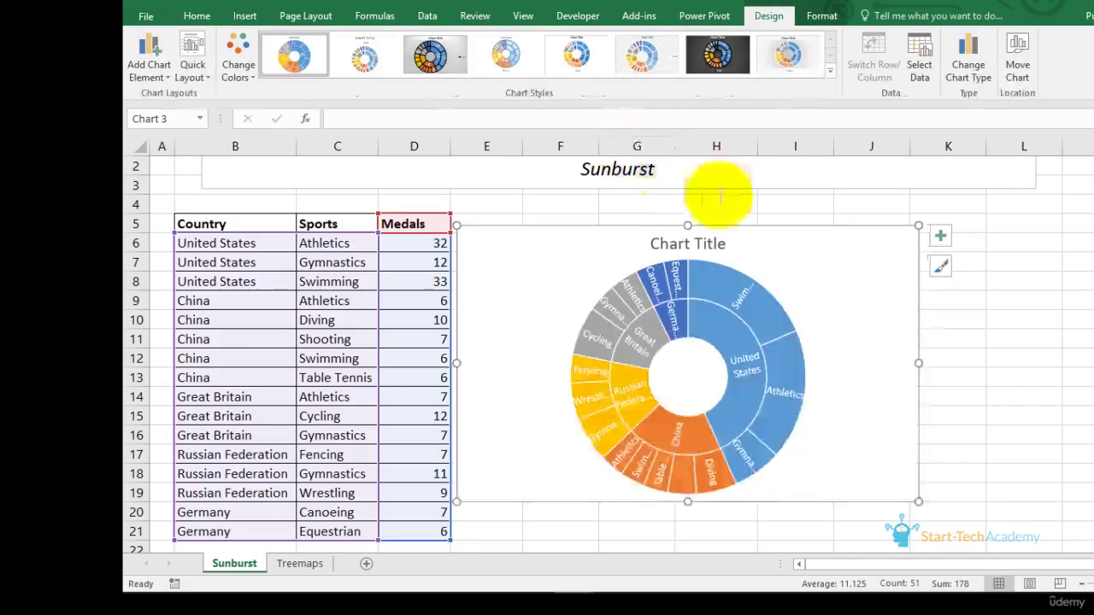
- Enlarge the new sunburst chart beside the table and add a legend to it
left_click_drag(920, 227, 1020, 195)
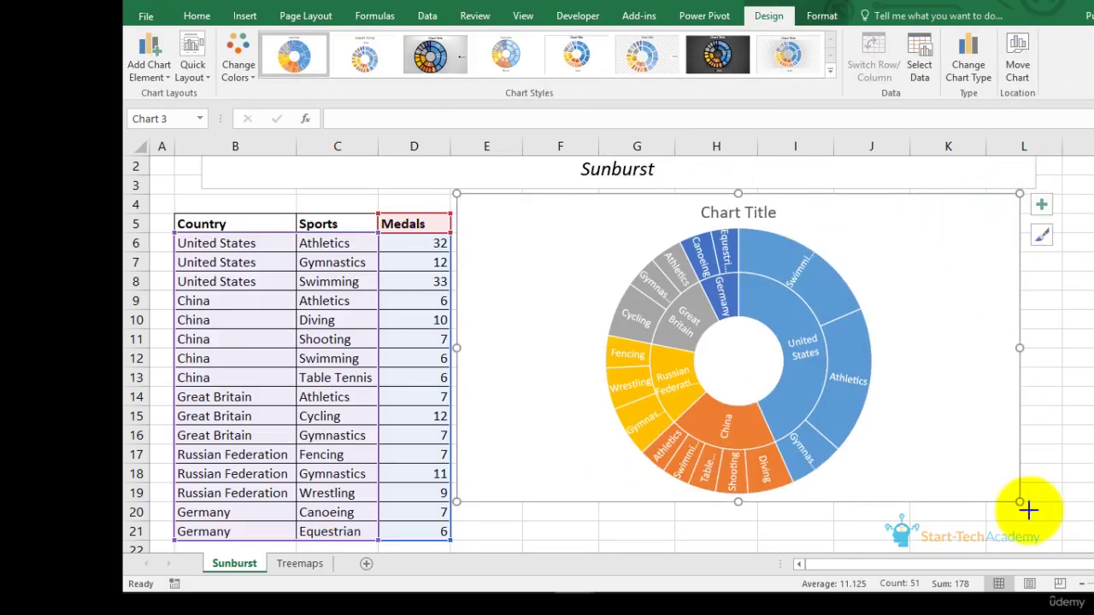
left_click_drag(1028, 508, 1086, 447)
scroll(1082, 435, "up", 2)
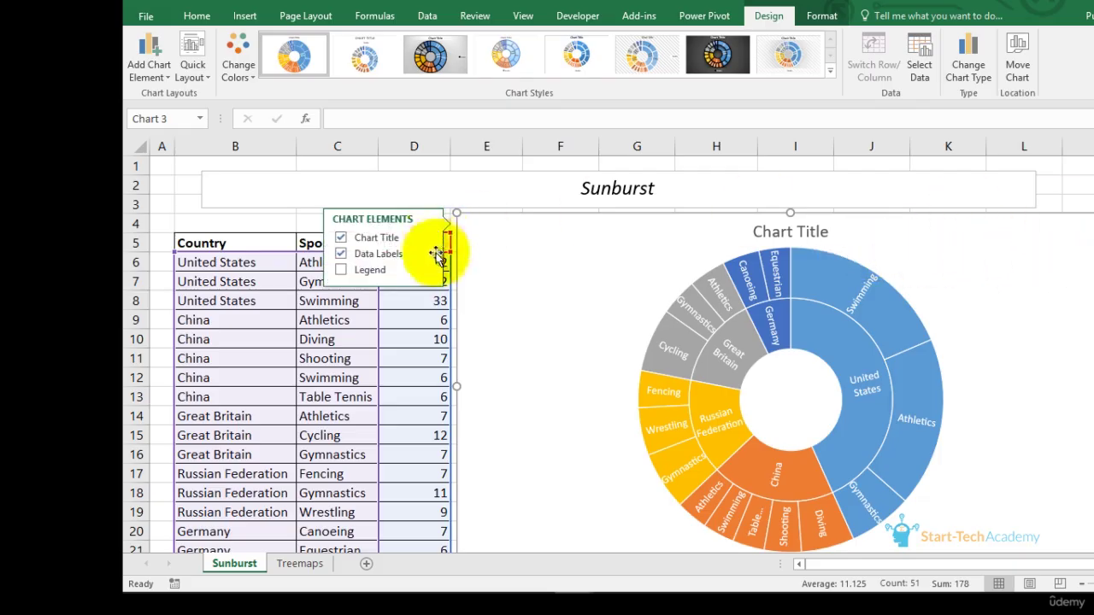
left_click(376, 272)
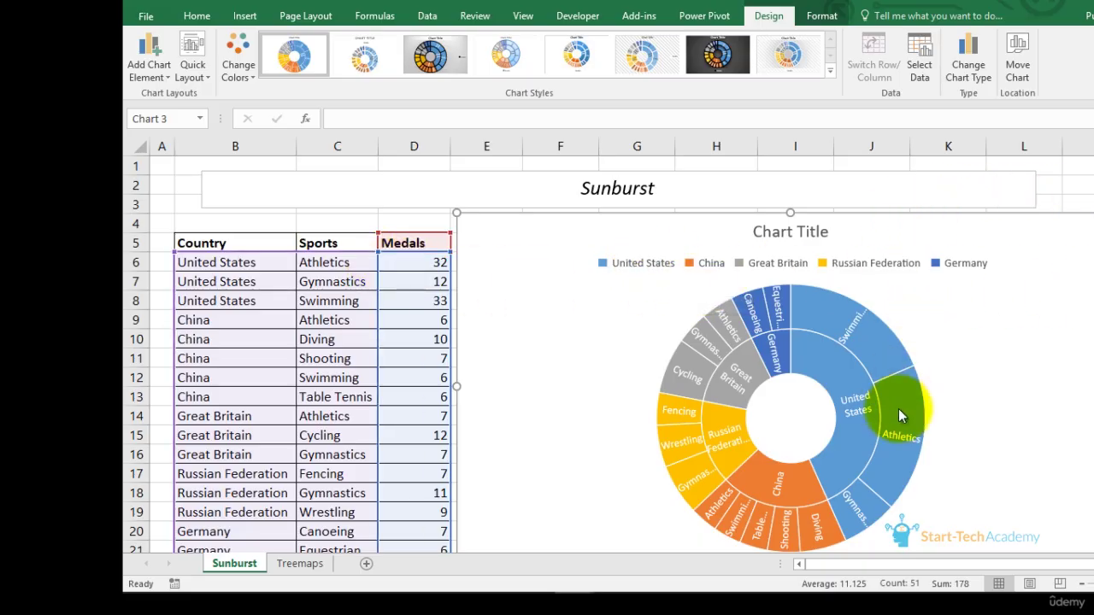
- Look through the series, fill and border formatting options of the sunburst chart's data series
mouse_move(898, 409)
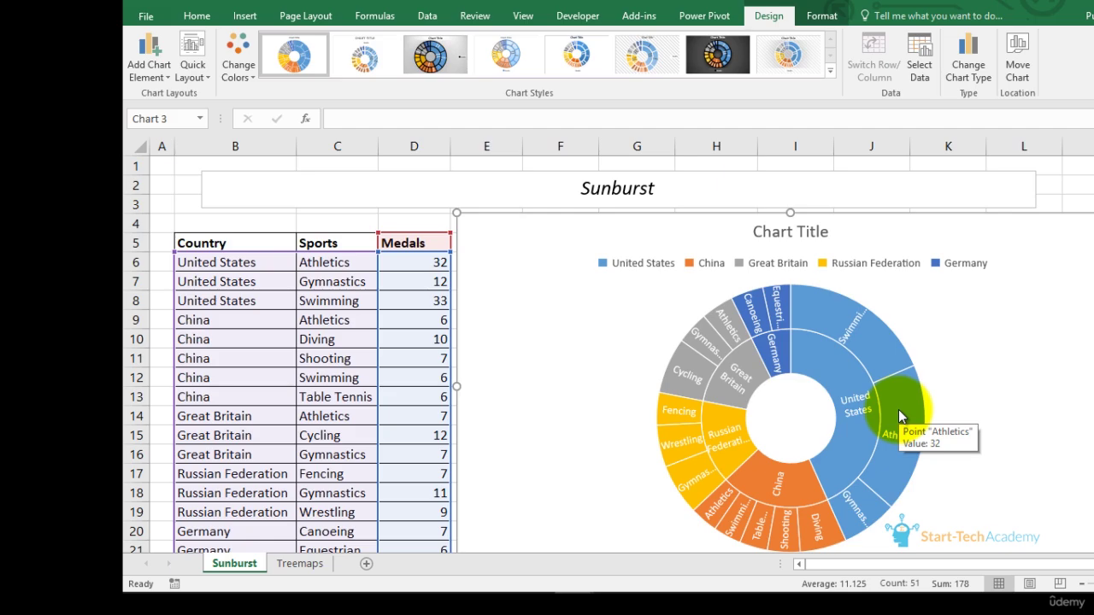
left_click(896, 351)
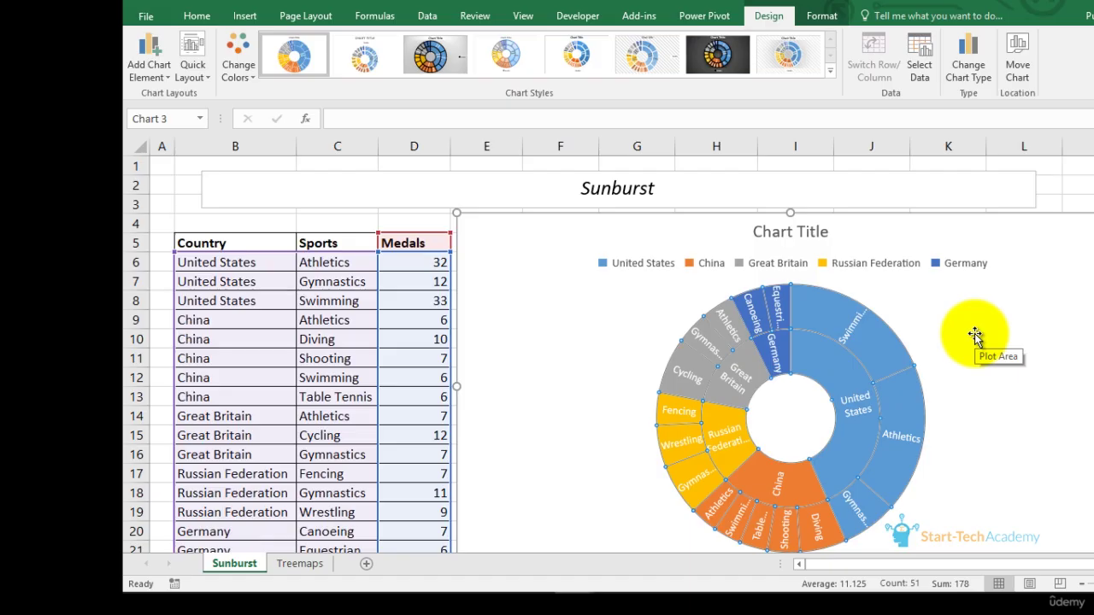
right_click(918, 368)
left_click(983, 500)
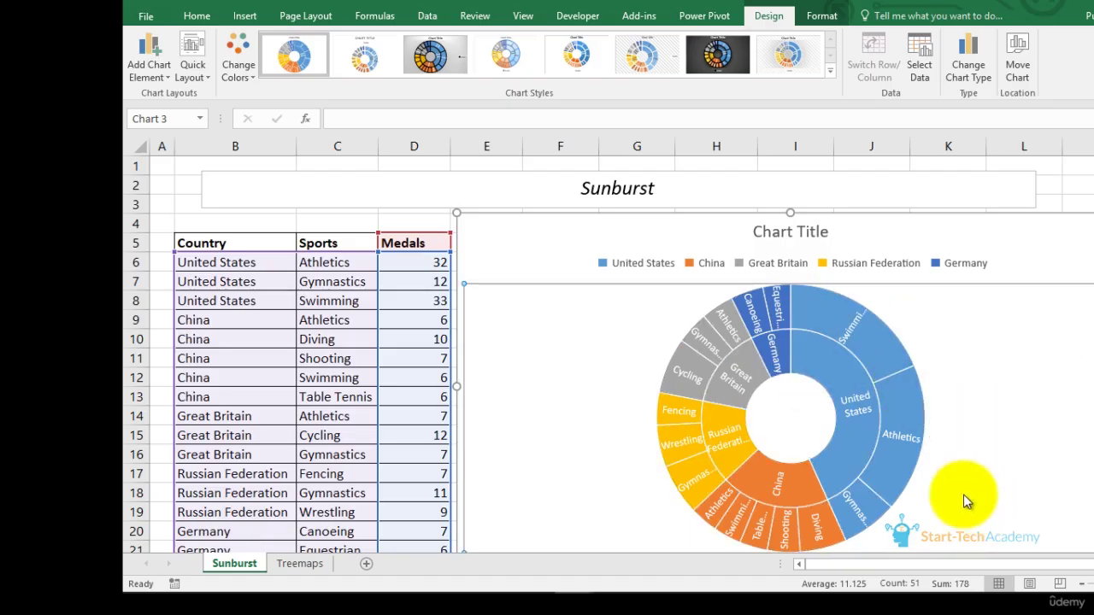
left_click(907, 373)
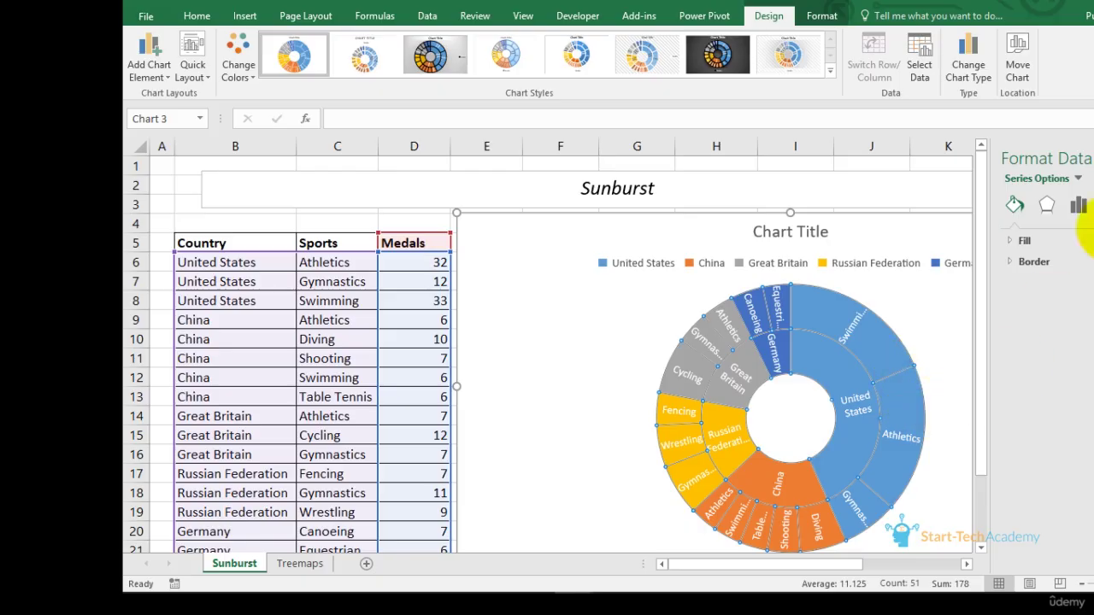
left_click(1078, 205)
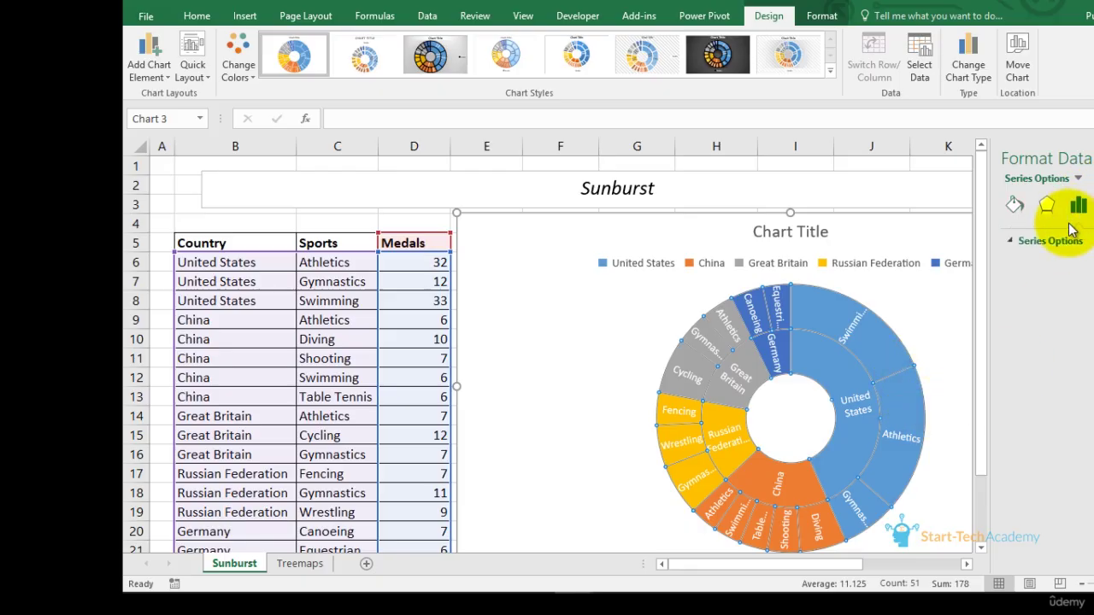
left_click(1011, 210)
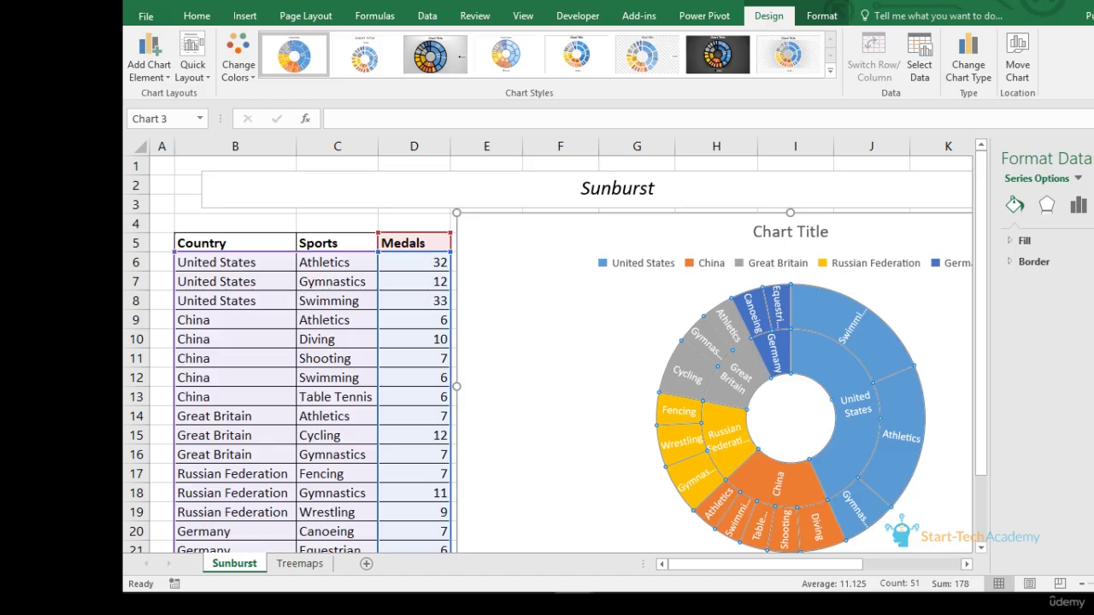
left_click(1093, 159)
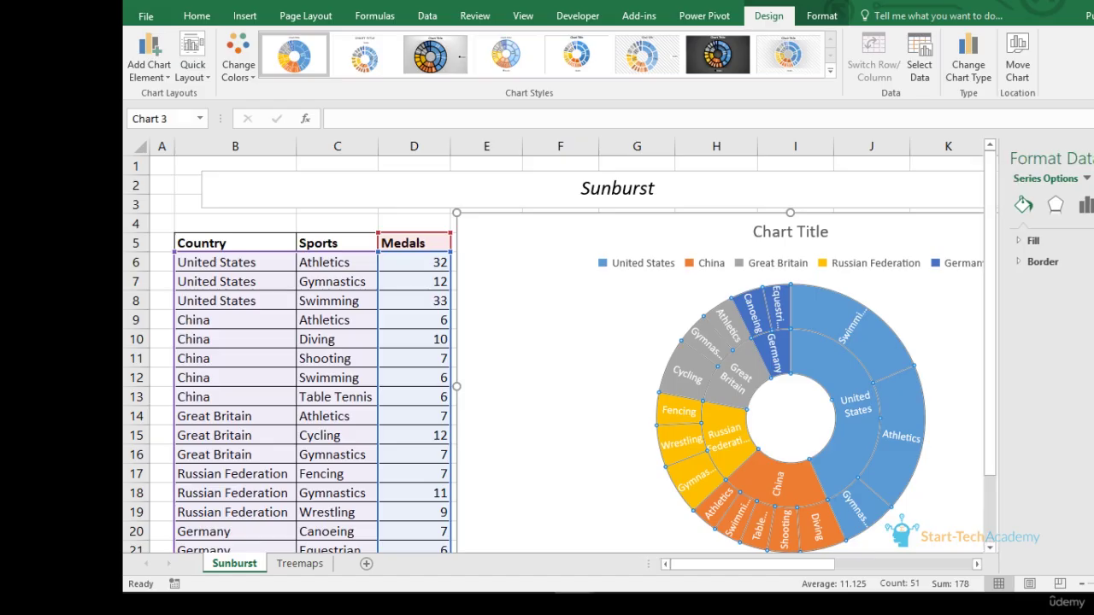
- Switch to the Treemaps sheet and delete its existing treemap chart
left_click(313, 564)
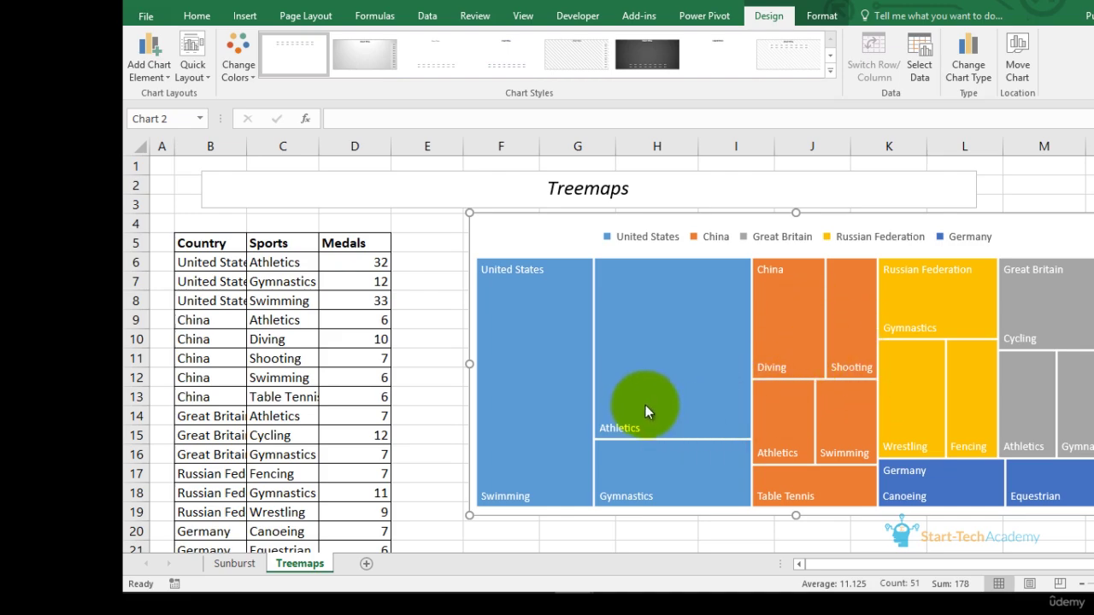
mouse_move(651, 407)
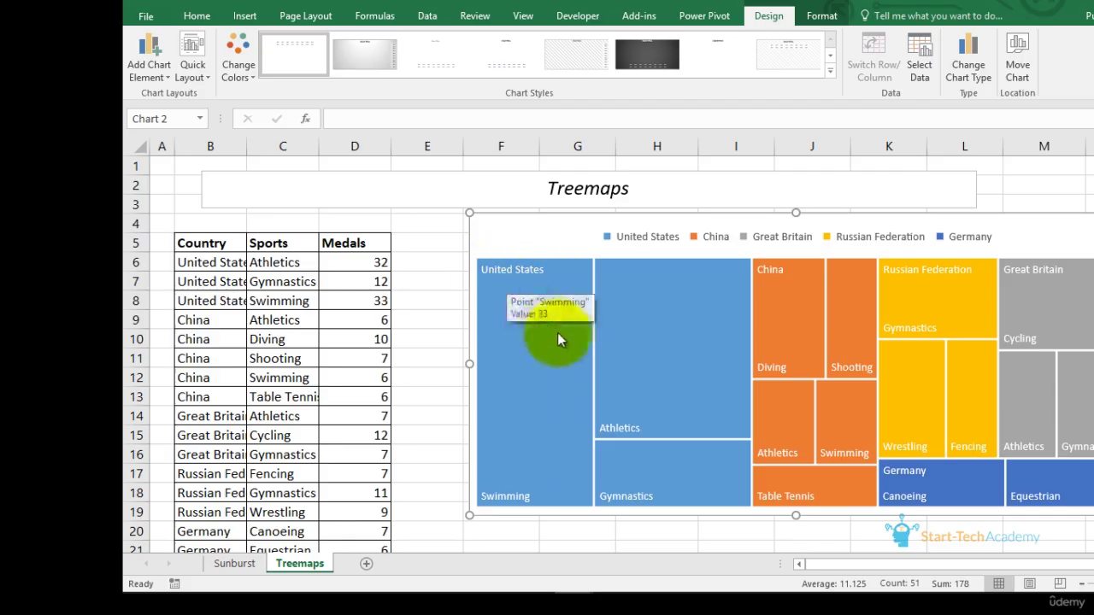
mouse_move(543, 366)
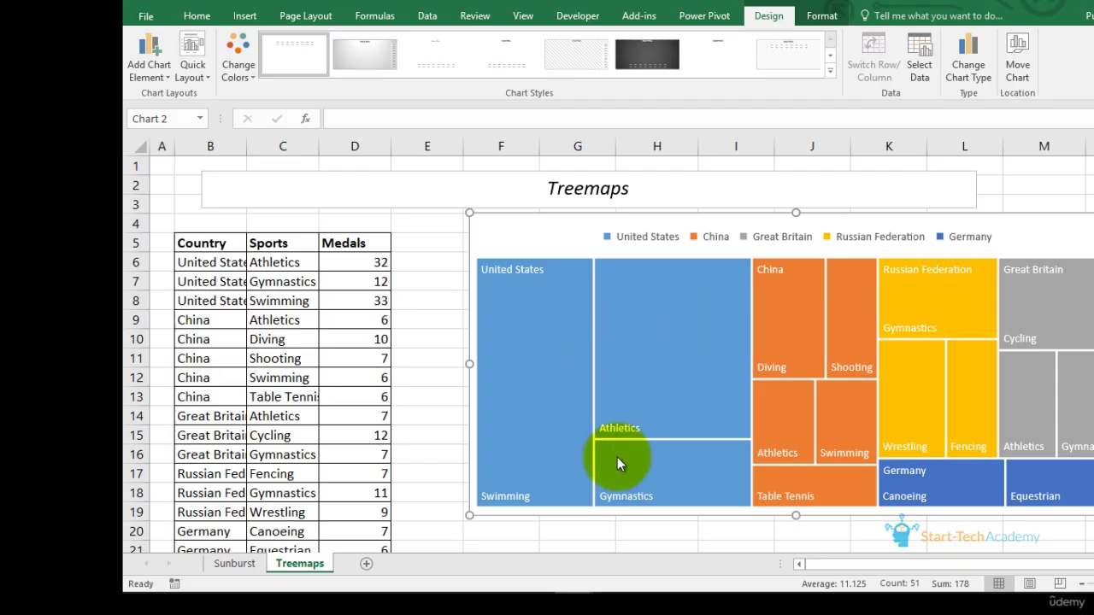
mouse_move(705, 482)
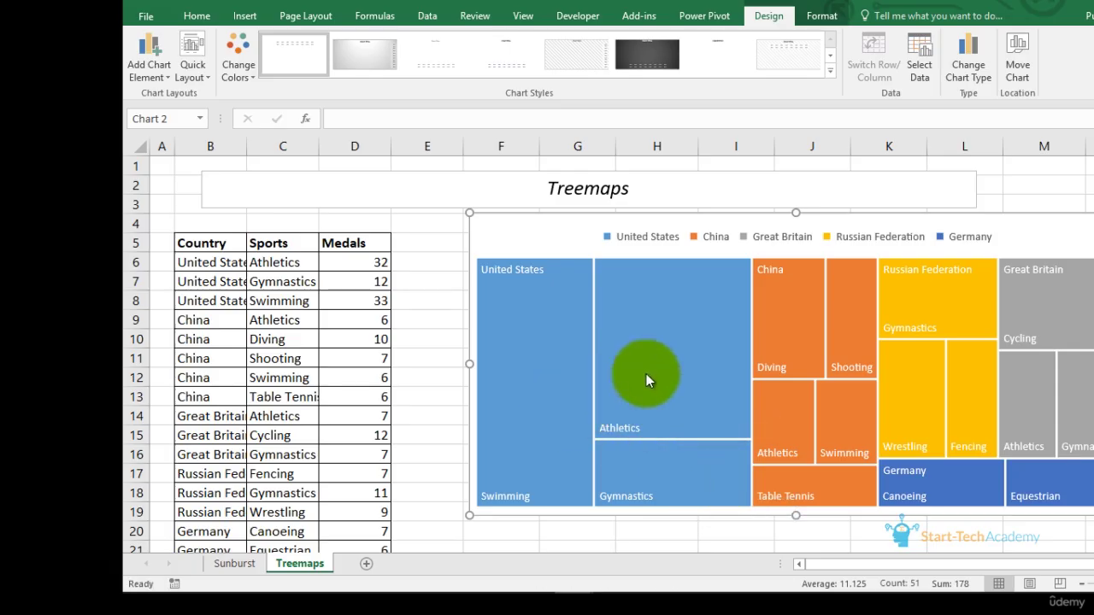
mouse_move(598, 363)
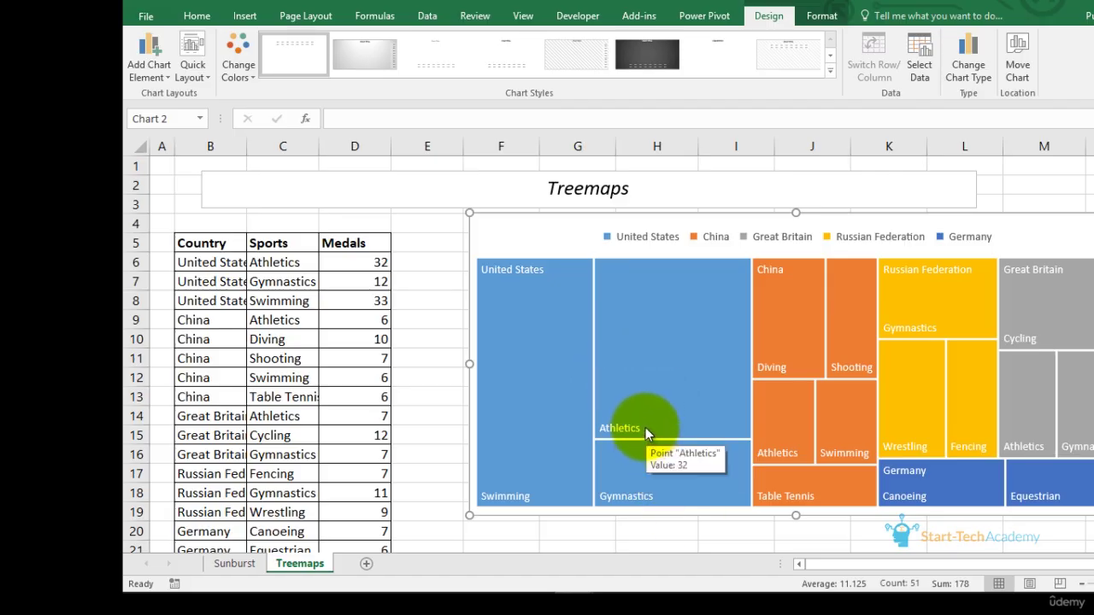
mouse_move(634, 408)
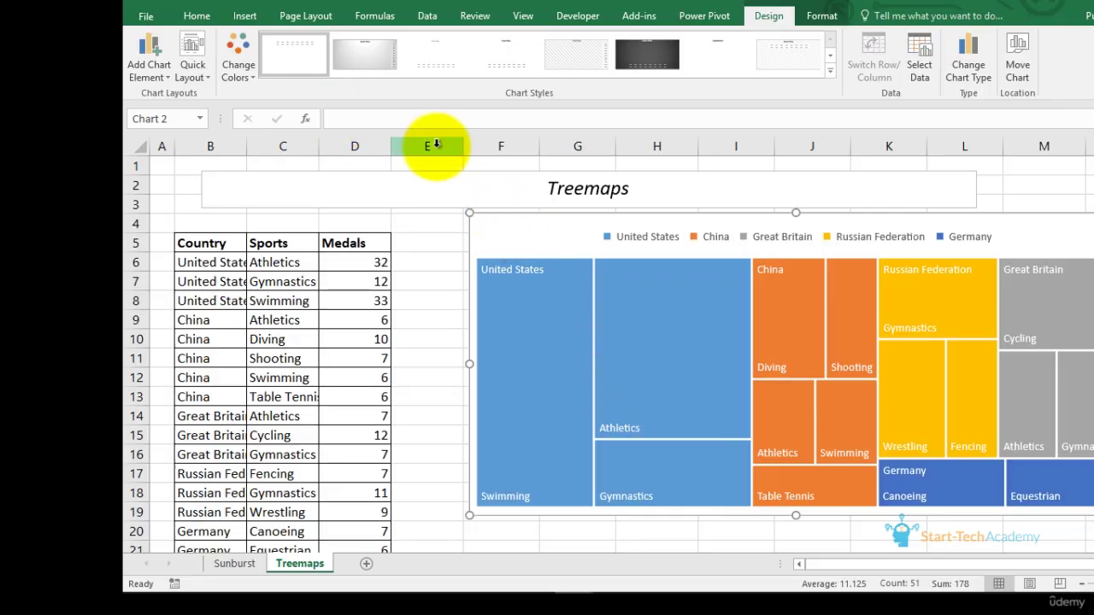
key("Delete")
- Insert a treemap chart from the Country, Sports and Medals table in B5:D21 of the Treemaps sheet
left_click(209, 245)
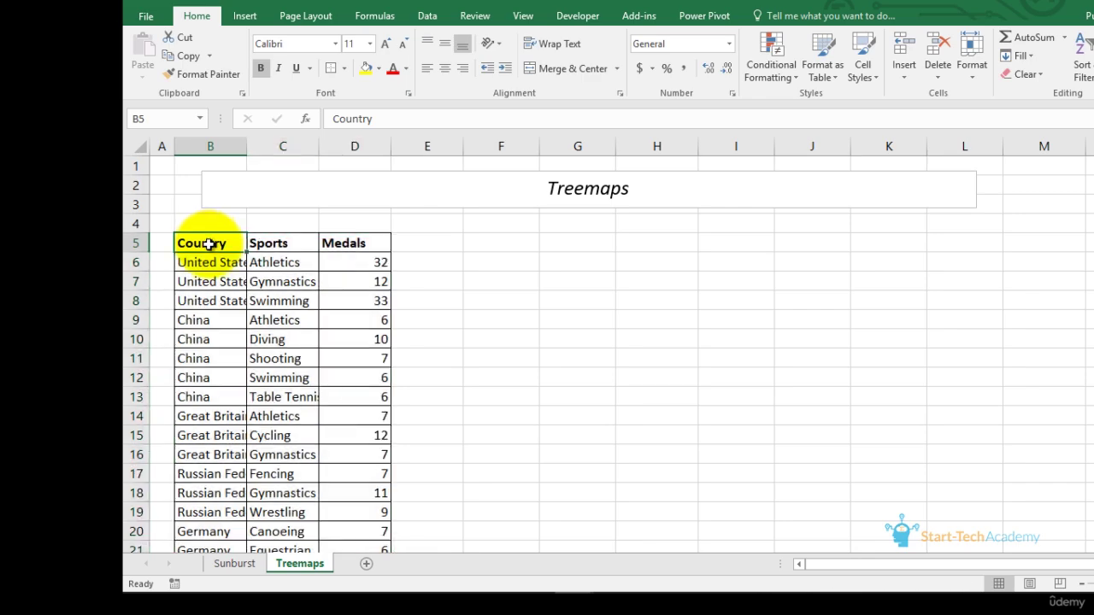
key("ctrl+shift+Right")
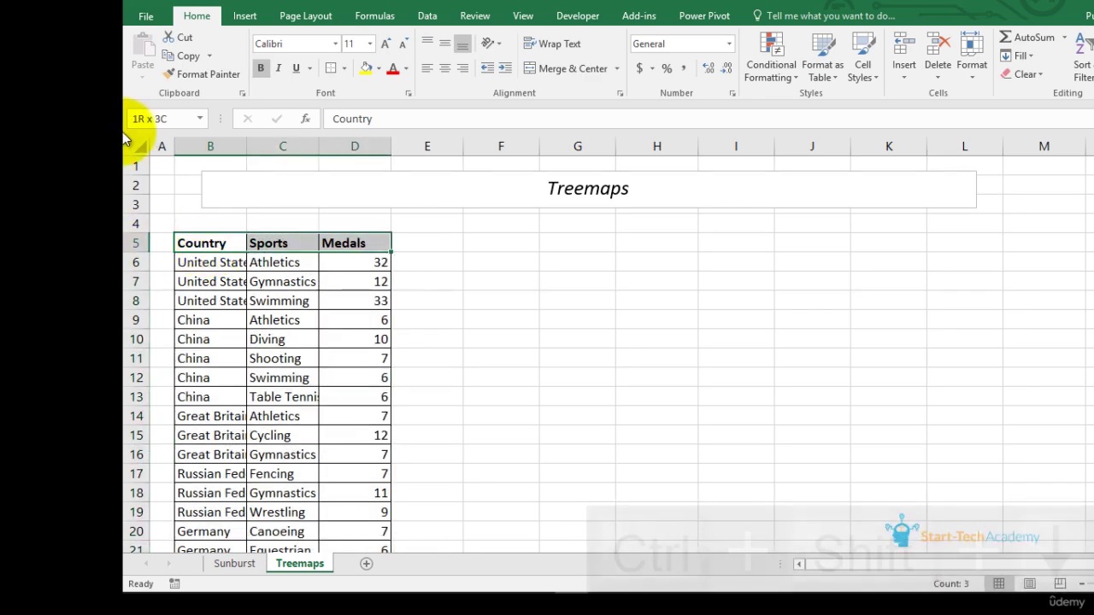
key("ctrl+shift+Down")
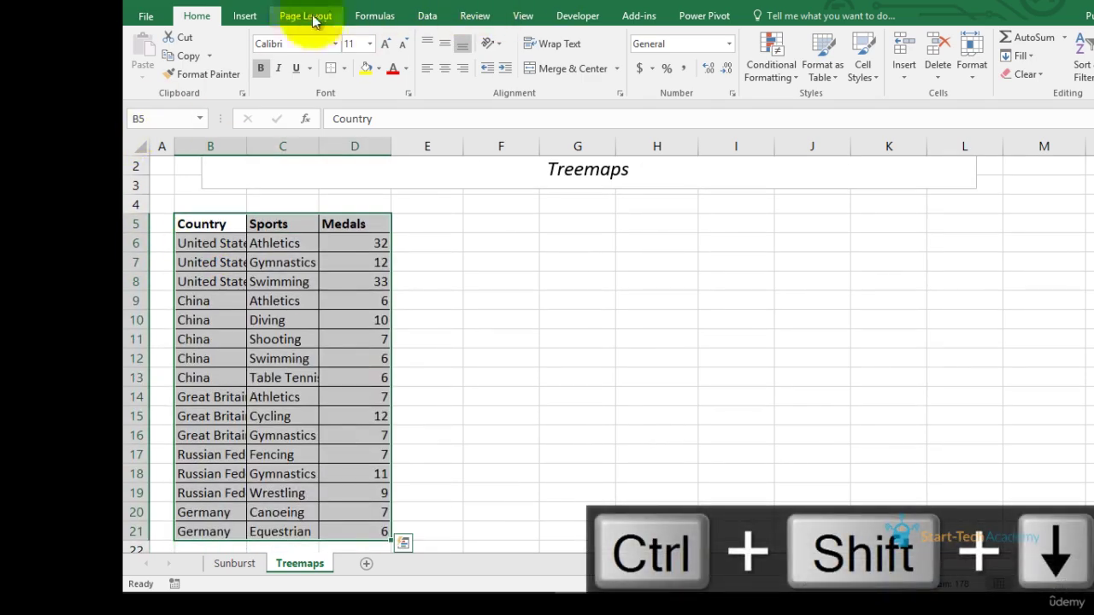
left_click(245, 15)
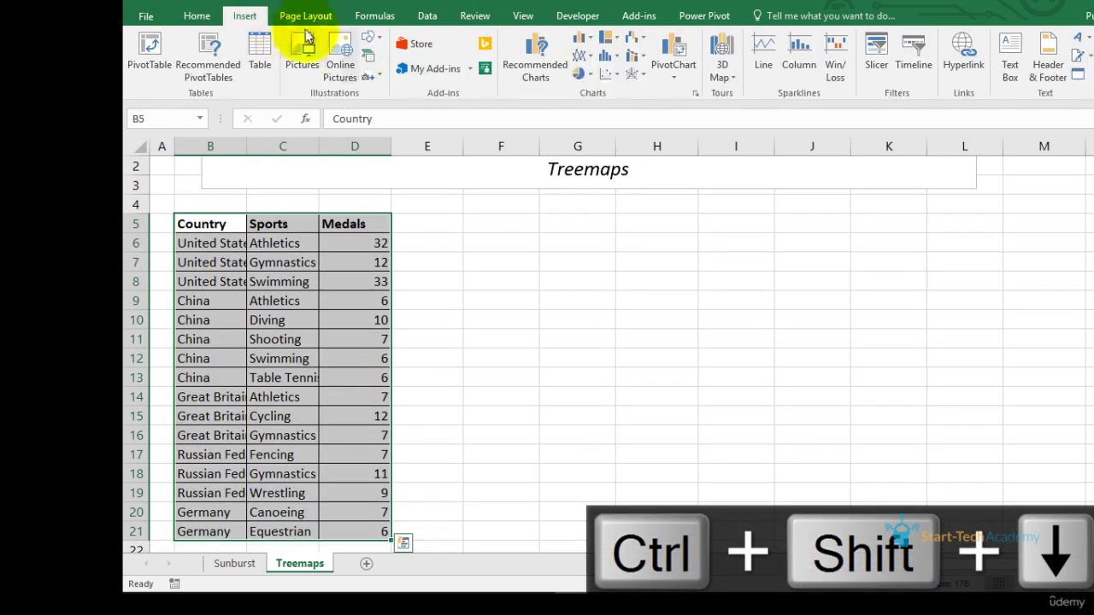
left_click(610, 37)
left_click(626, 90)
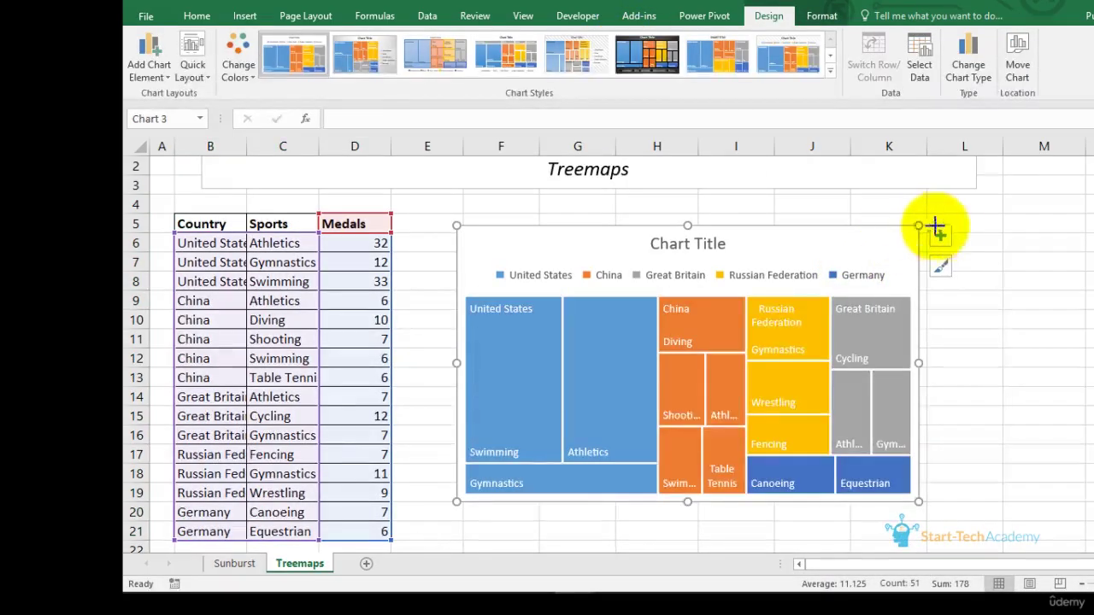
- Enlarge the new treemap chart in width and height beside the table
left_click_drag(929, 224, 1092, 195)
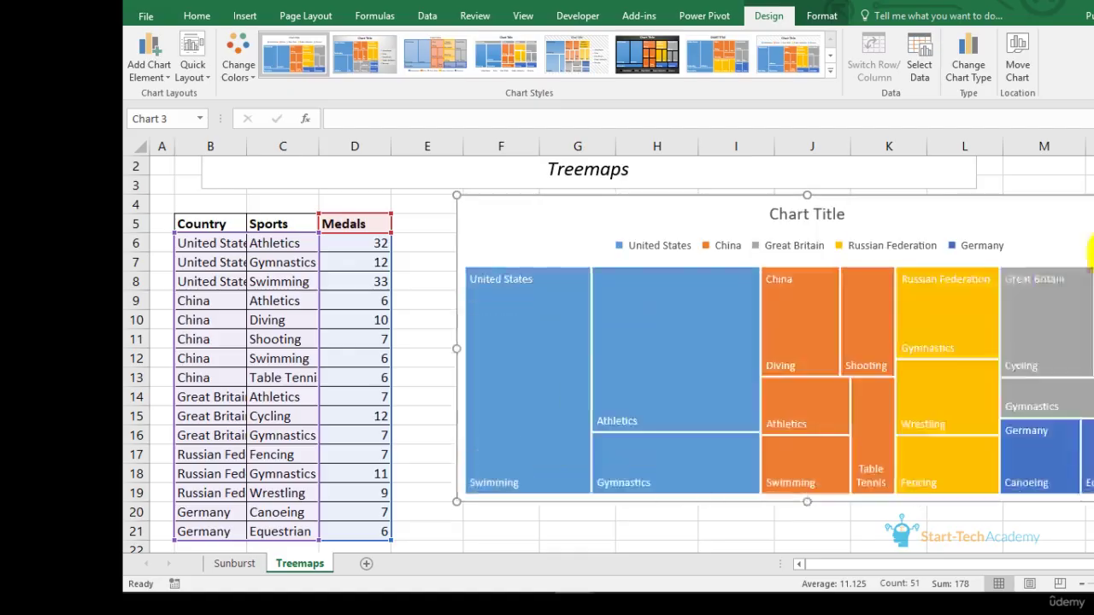
mouse_move(807, 502)
left_mouse_down()
mouse_move(809, 552)
mouse_move(810, 480)
left_mouse_up()
scroll(599, 359, "up", 2)
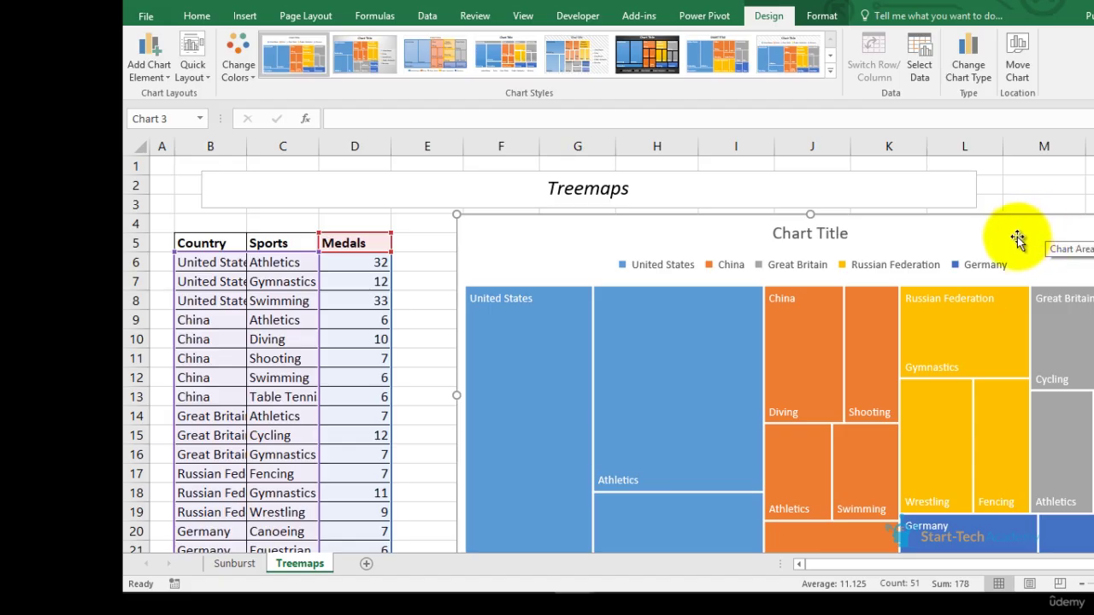
mouse_move(993, 286)
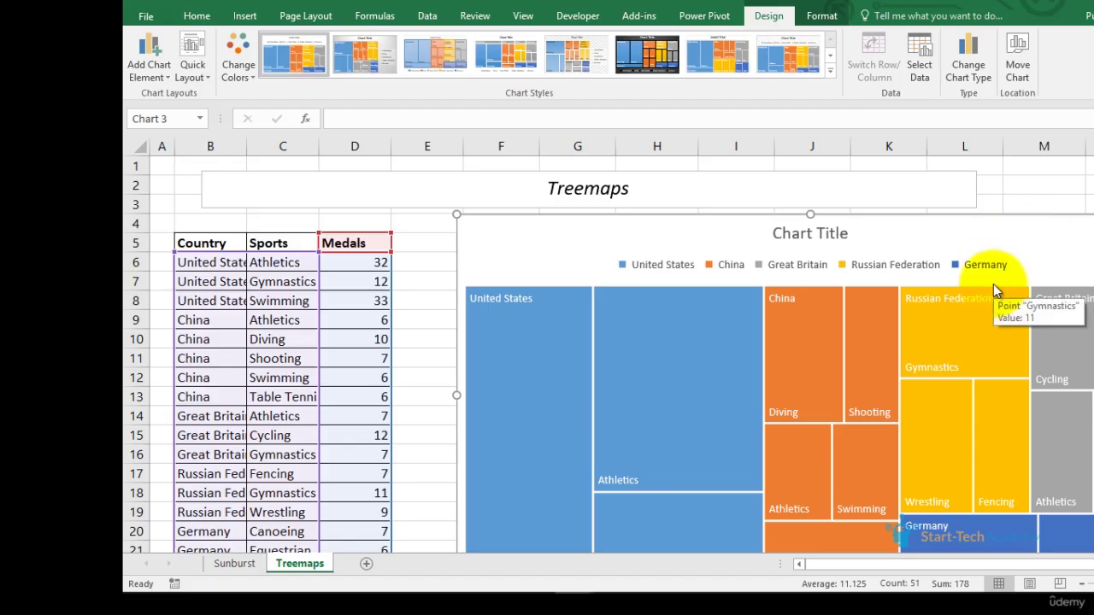